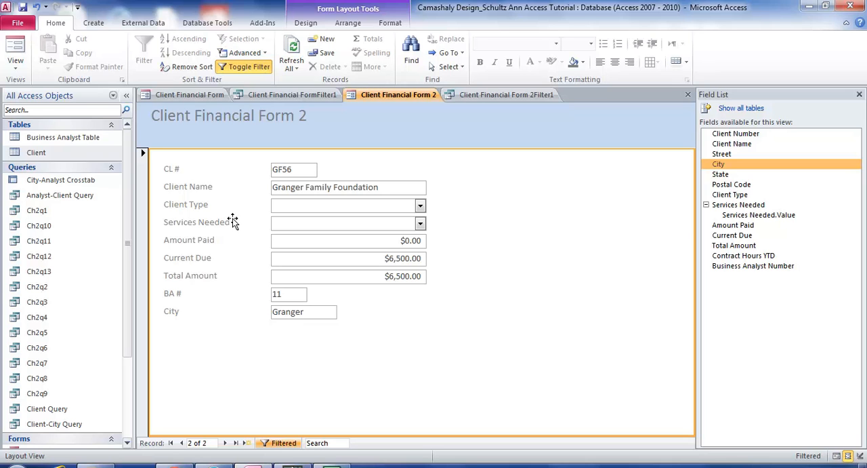
- Start a Form Wizard form based on the Client table and add the Client Number and Client Name fields
left_click(52, 153)
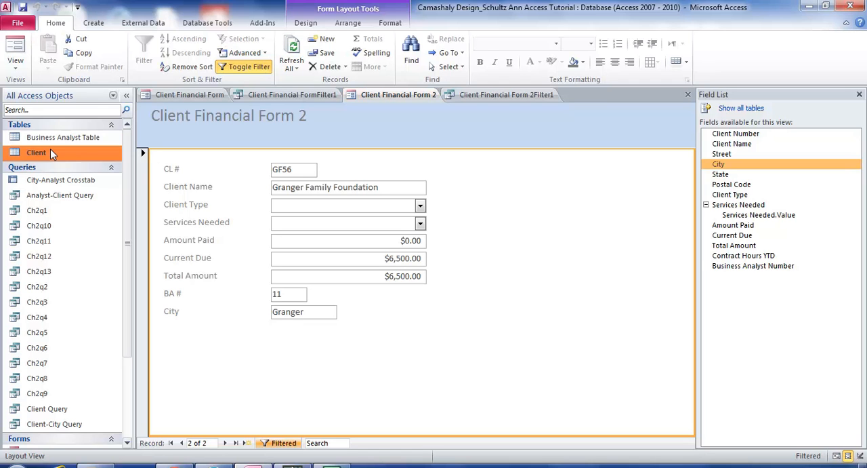
left_click(88, 27)
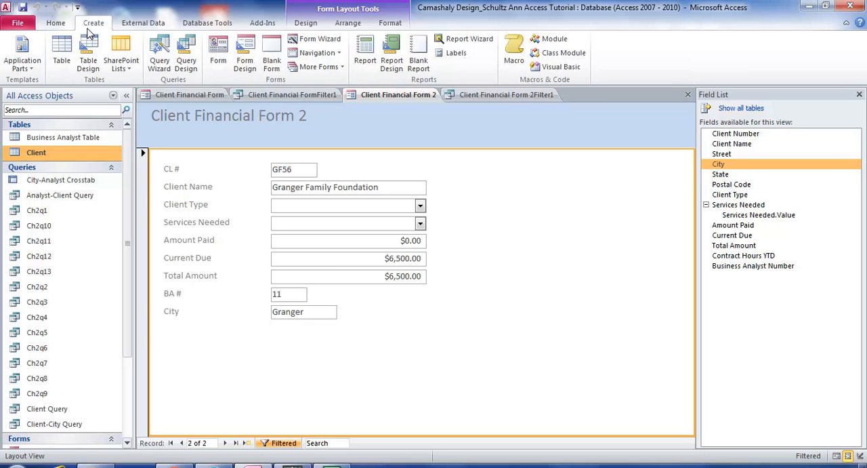
left_click(315, 40)
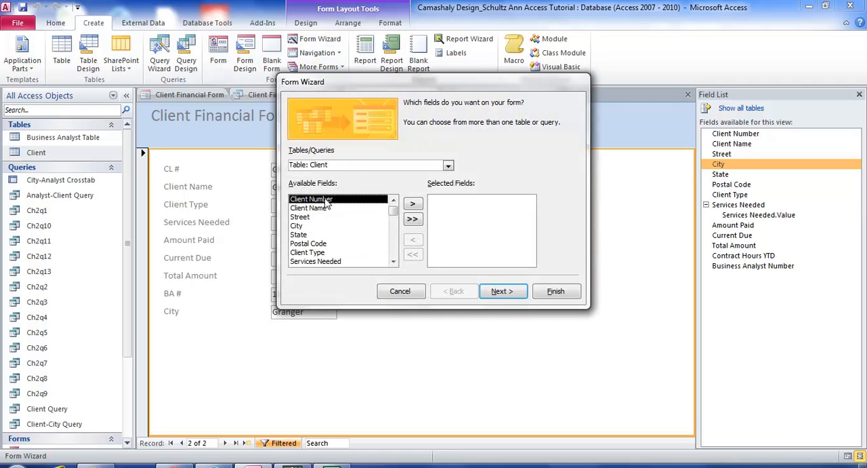
left_click(412, 204)
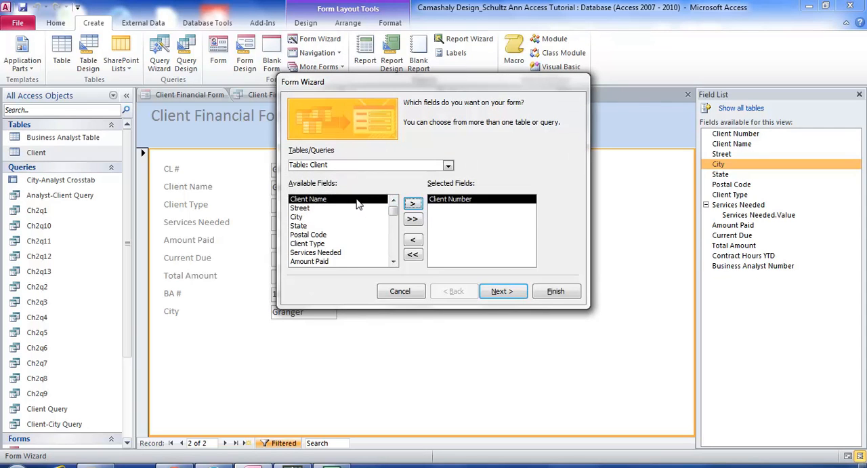
left_click(412, 204)
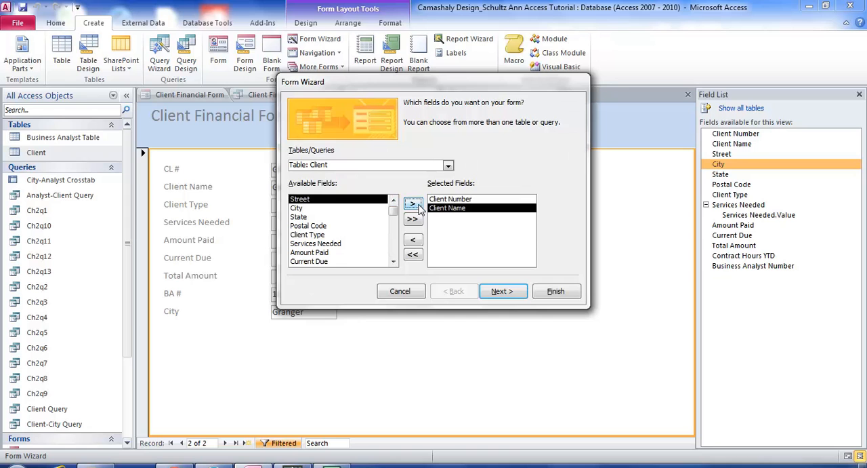
- Add Client Type, Services Needed, Amount Paid, Current Due, Total Amount and Business Analyst Number to the form's selected fields
left_click(327, 235)
left_click(414, 204)
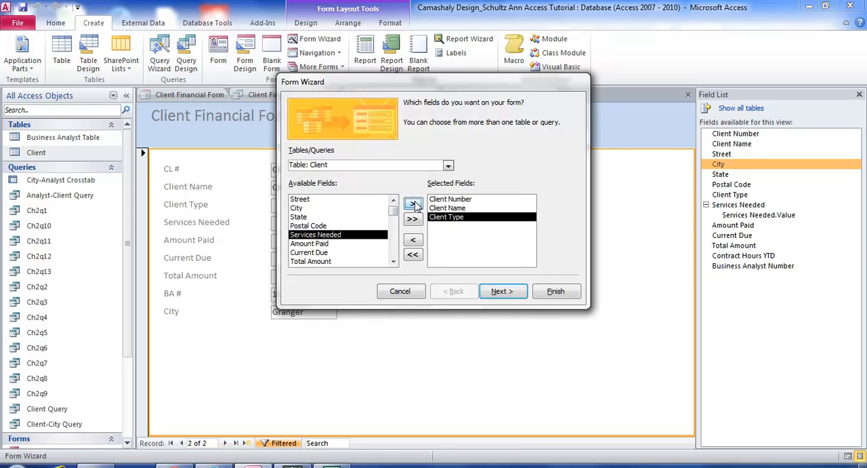
left_click(414, 204)
left_click(414, 204)
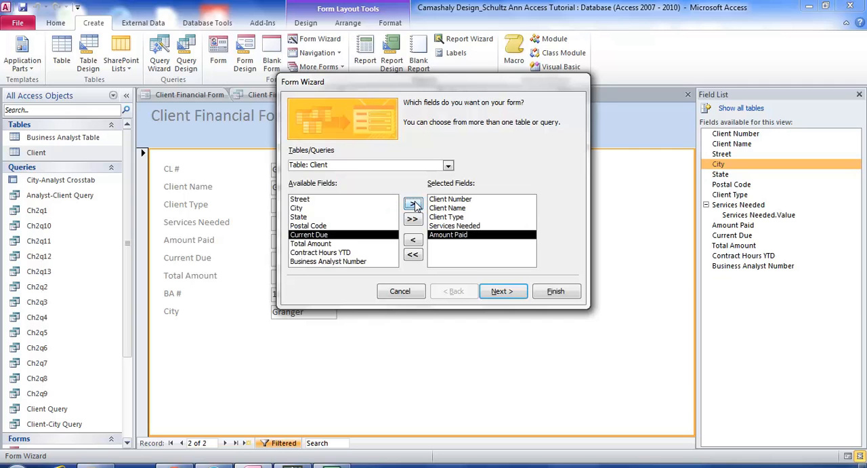
left_click(414, 204)
left_click(414, 204)
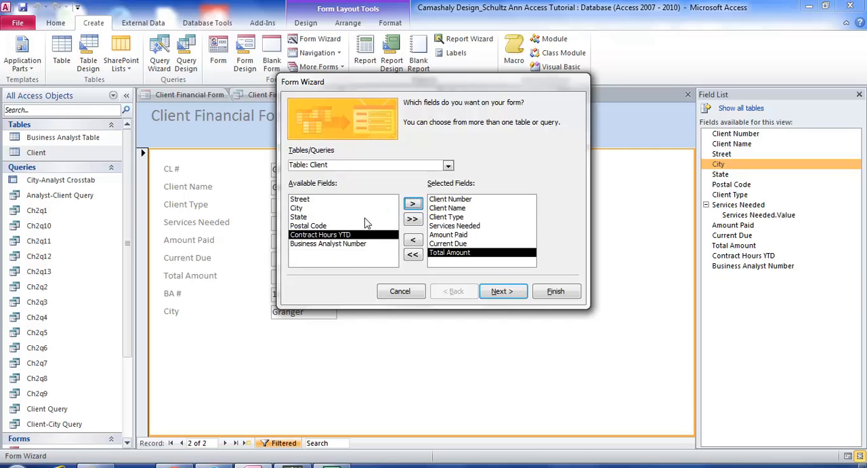
left_click(341, 244)
left_click(413, 203)
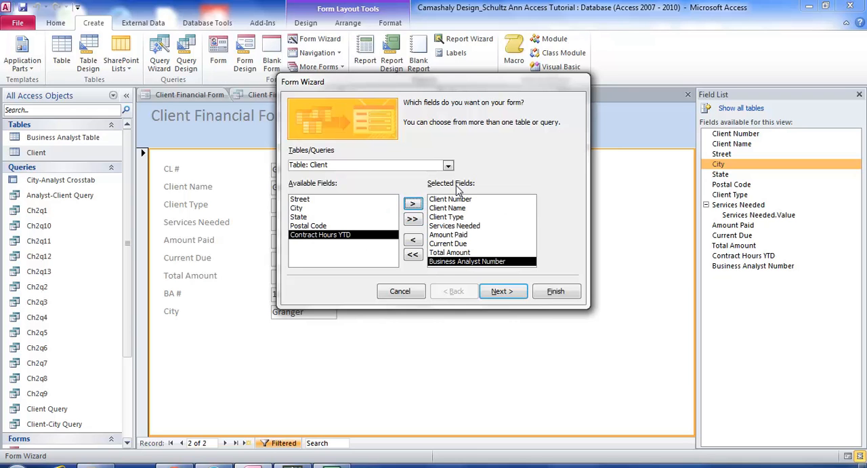
- Keep the Columnar layout, title the form Client Financial Form 3 and finish creating it for viewing
left_click(507, 293)
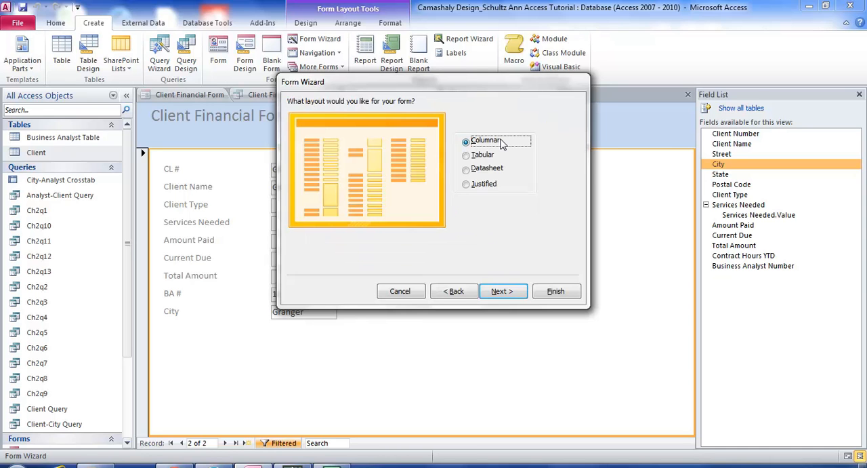
left_click(501, 291)
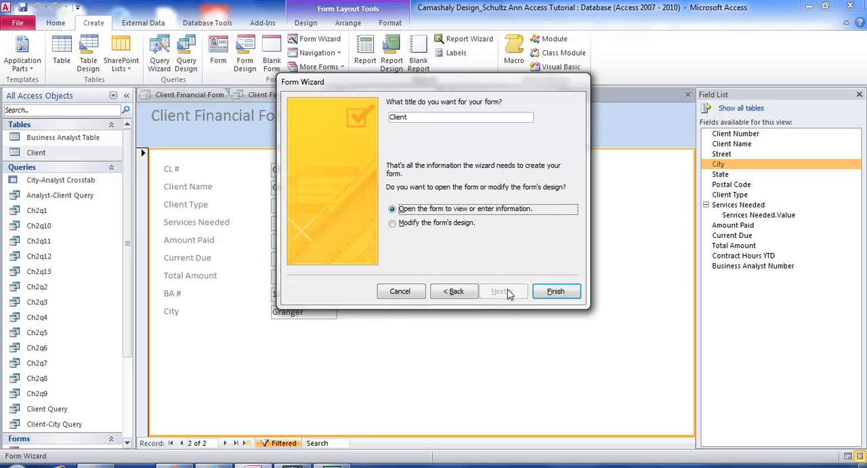
left_click(429, 117)
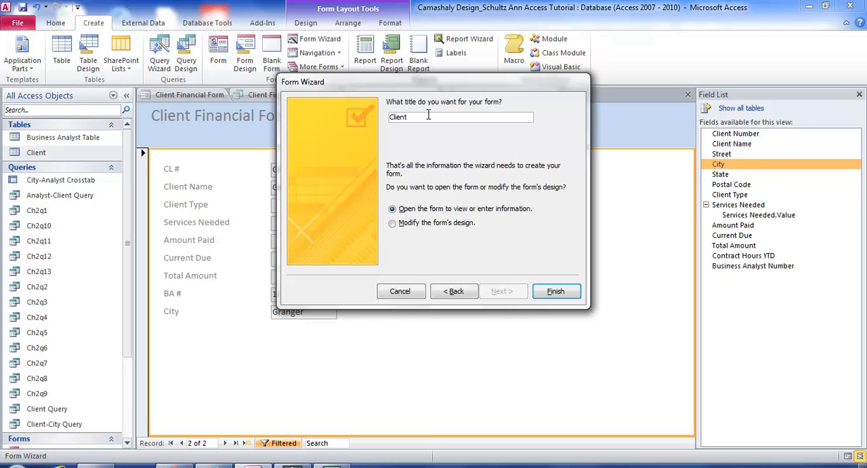
type("Financial Form 3")
left_click(553, 292)
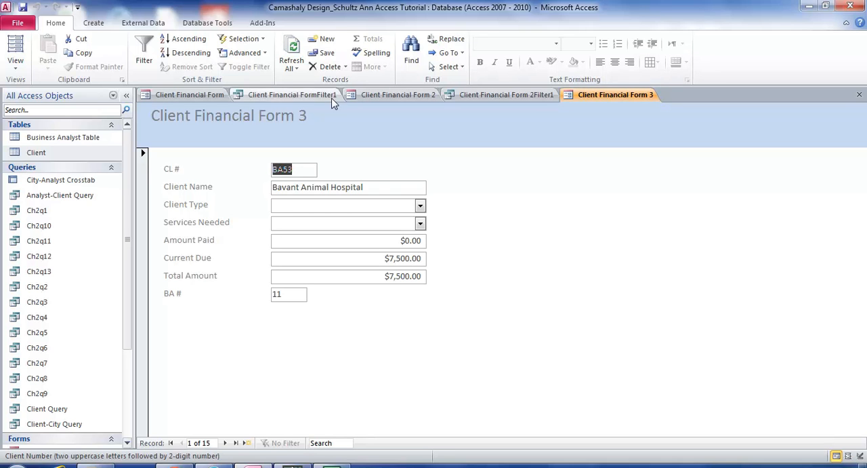
- Show the form in Layout View and add the City field directly below BA #
right_click(627, 98)
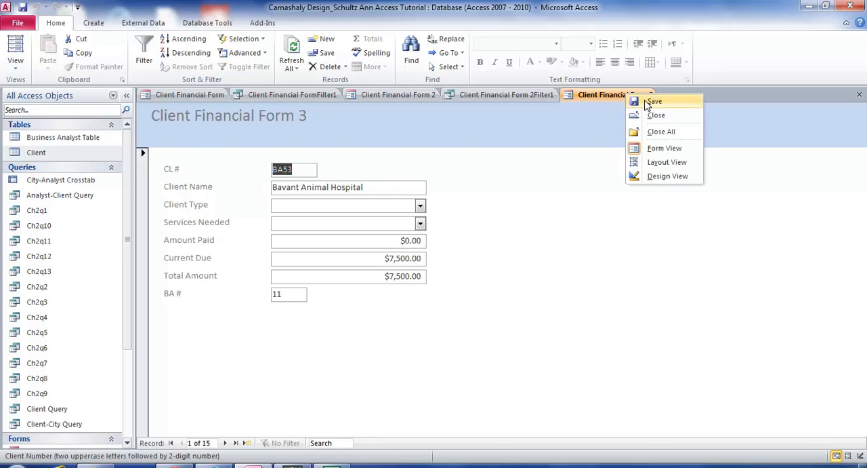
left_click(667, 162)
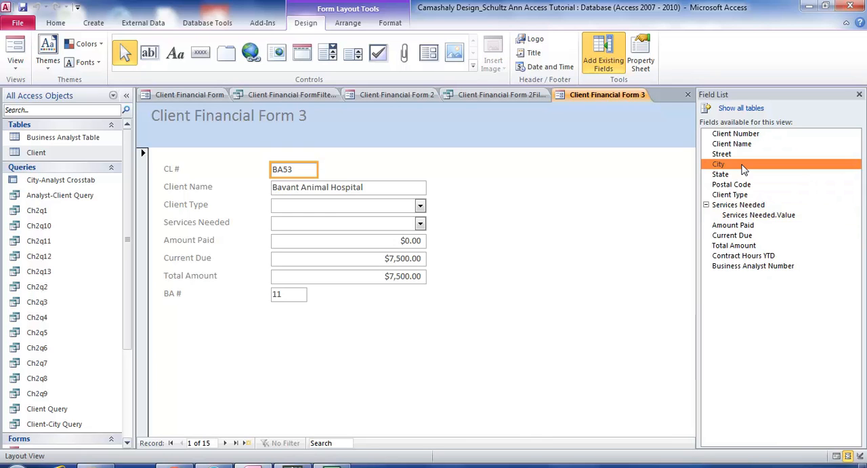
left_click_drag(742, 169, 546, 268)
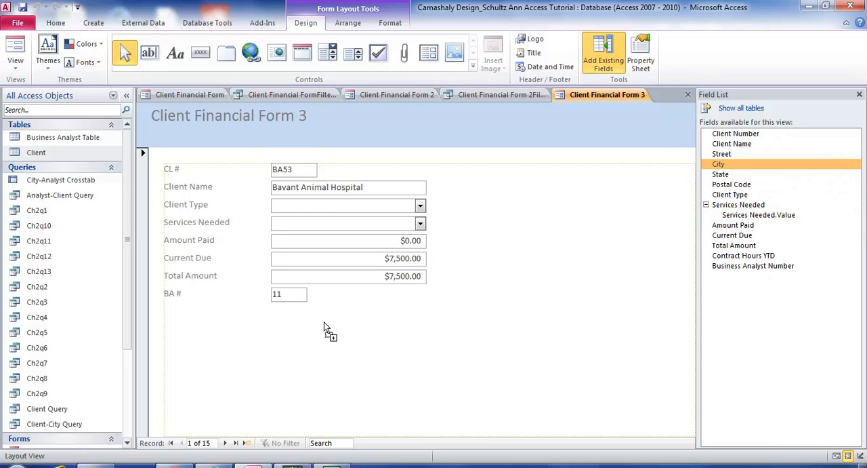
left_click_drag(186, 332, 181, 330)
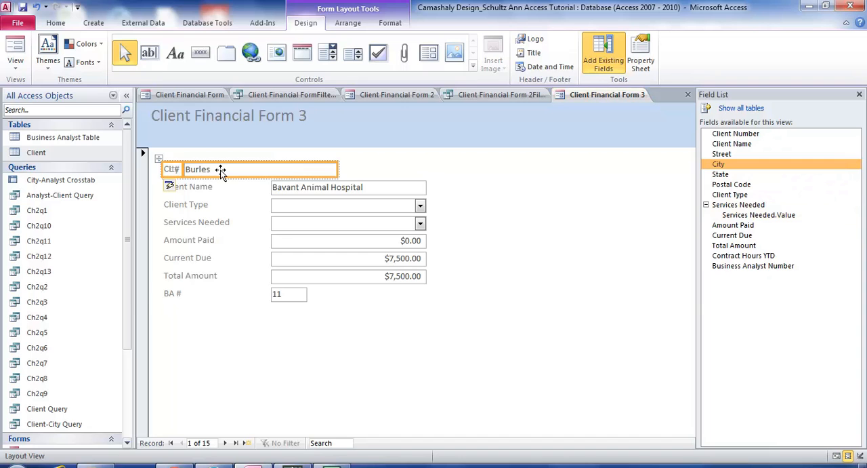
left_click_drag(221, 171, 219, 312)
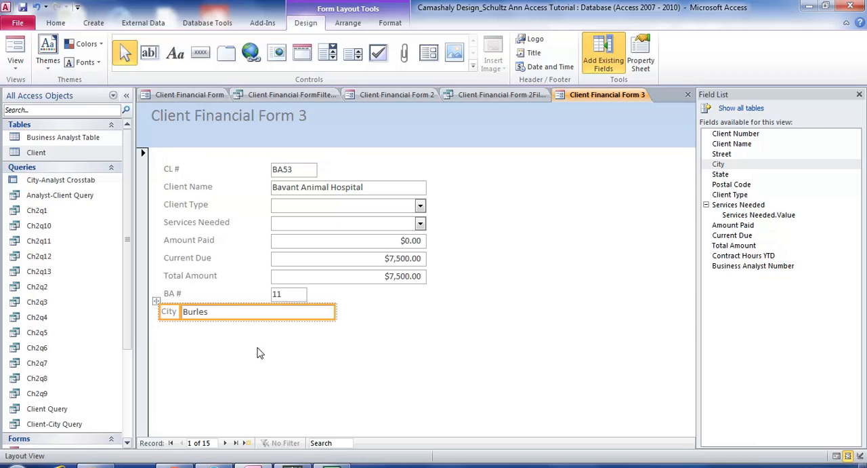
- Align the City text box with the column of boxes above it by widening its label
left_click(188, 311)
left_click_drag(188, 311, 273, 313)
left_click(286, 368)
left_click(186, 314)
left_click_drag(179, 312, 271, 312)
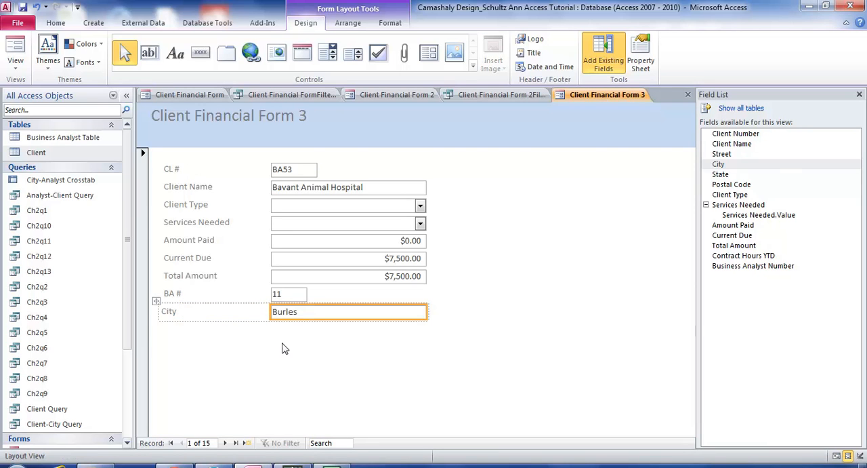
left_click(289, 366)
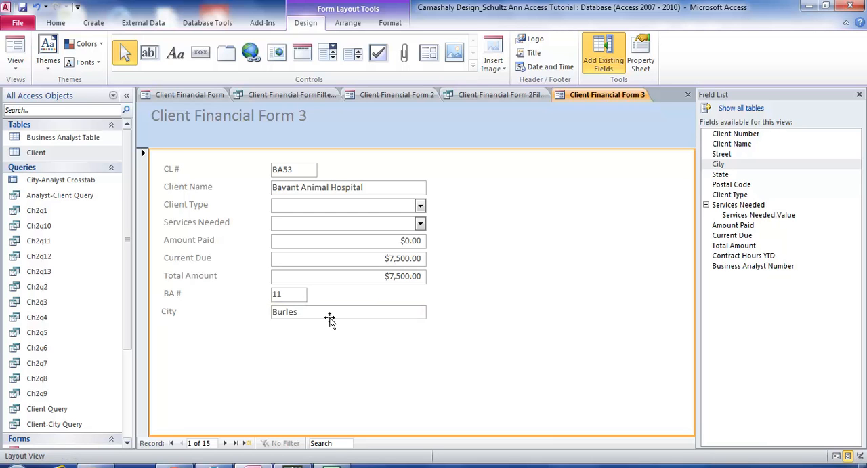
- Open an Advanced Filter/Sort for the form and enlarge the Client field list to show all its fields
left_click(57, 23)
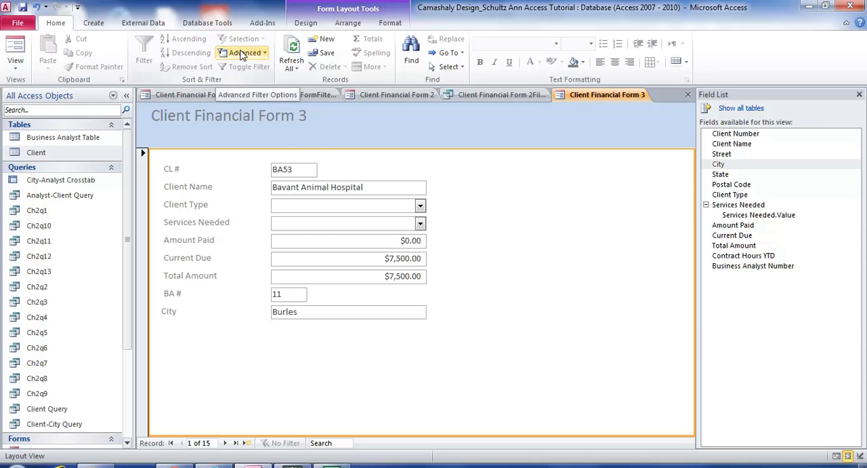
left_click(242, 54)
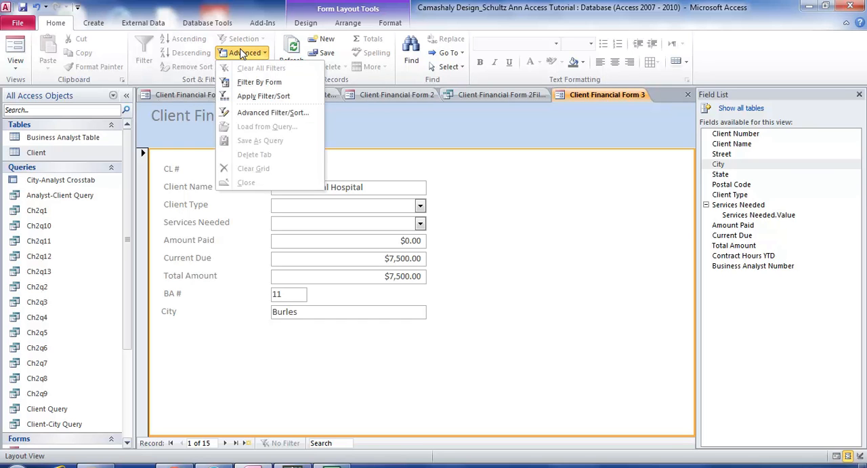
left_click(256, 113)
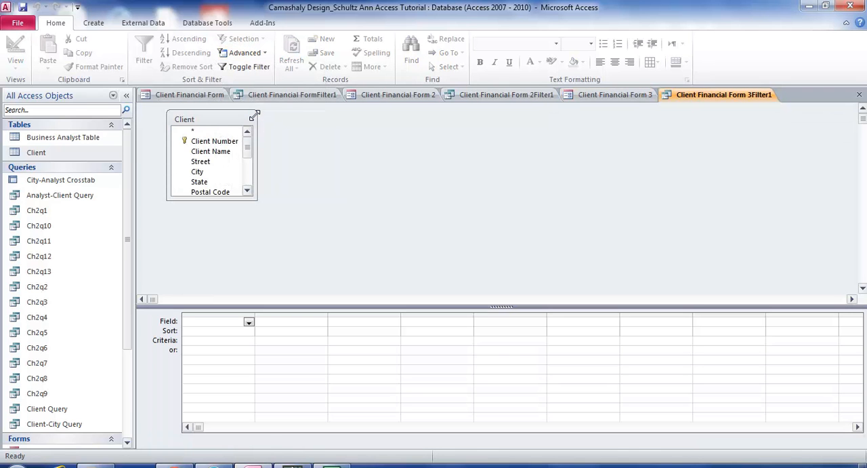
left_click_drag(255, 171, 290, 171)
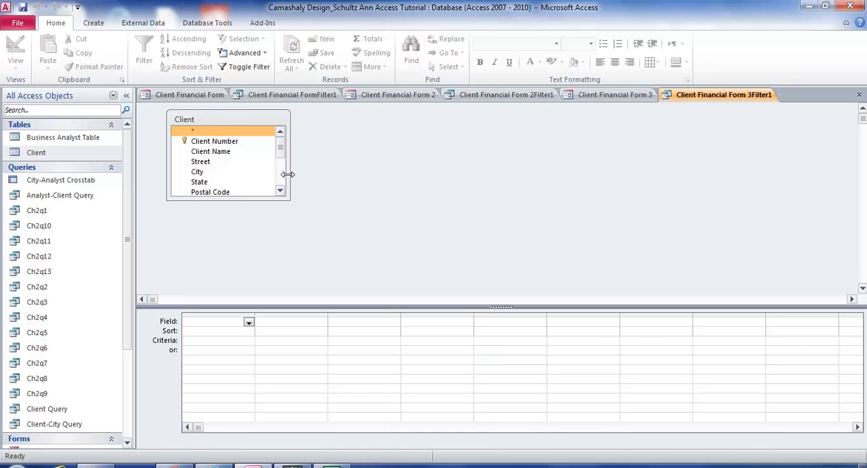
left_click_drag(234, 201, 243, 290)
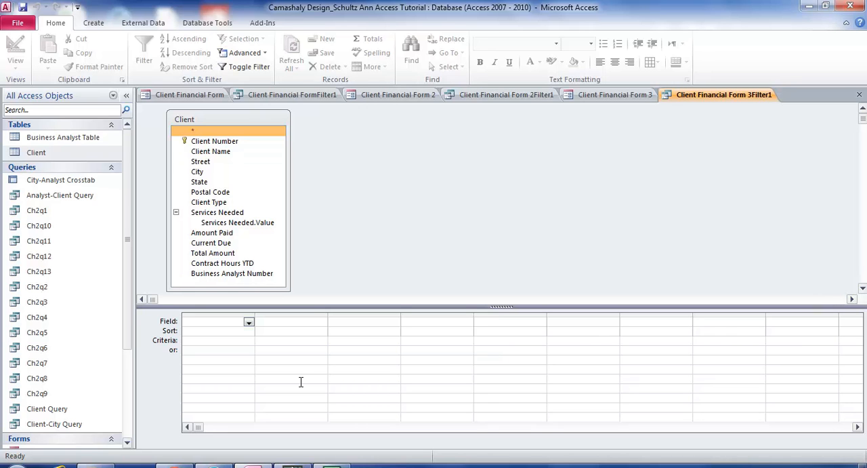
- Add Client Name to the first column of the filter grid and sort it Ascending
left_click(248, 322)
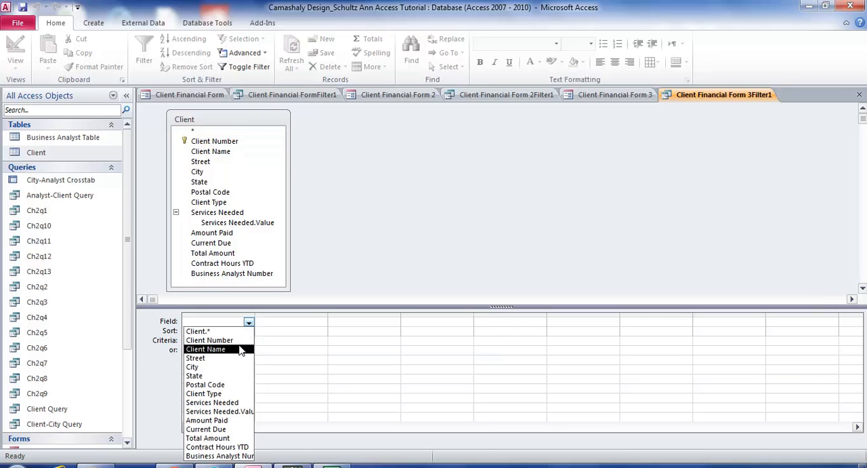
left_click(239, 349)
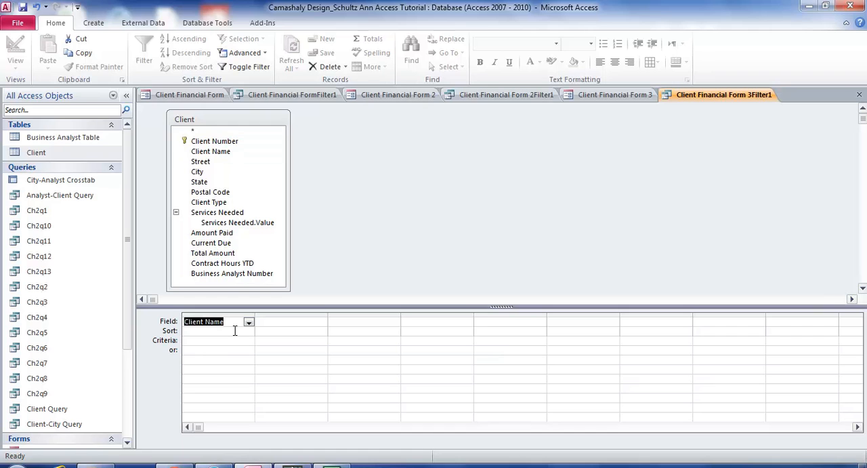
left_click(235, 331)
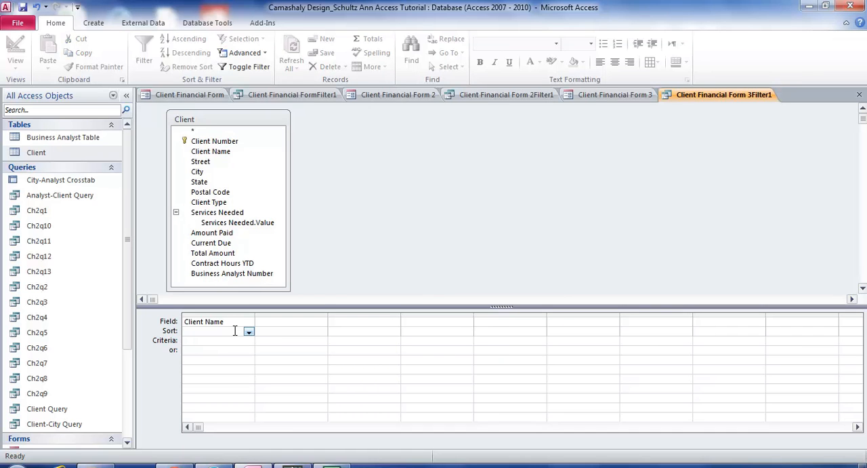
left_click(249, 332)
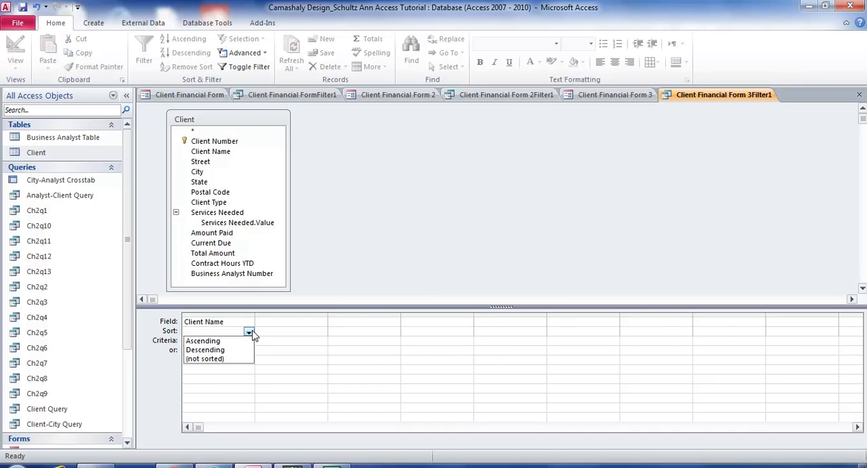
left_click(247, 340)
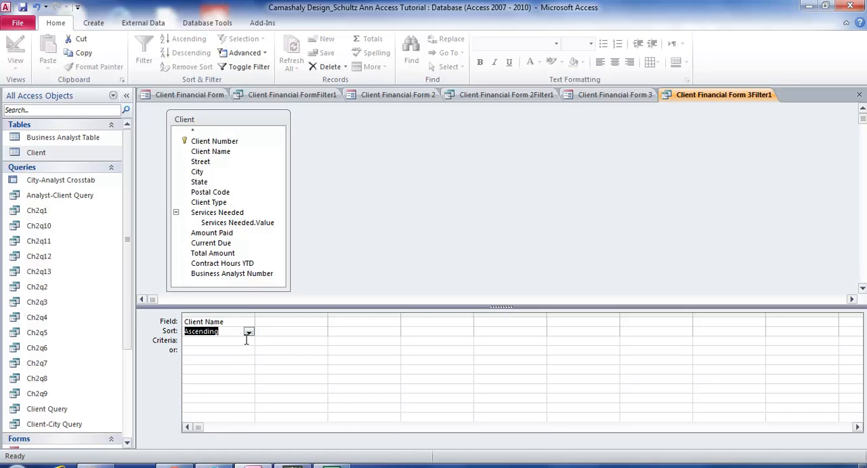
- Filter the form by City with the criterion Gr* and go to the next filtered record
left_click(295, 321)
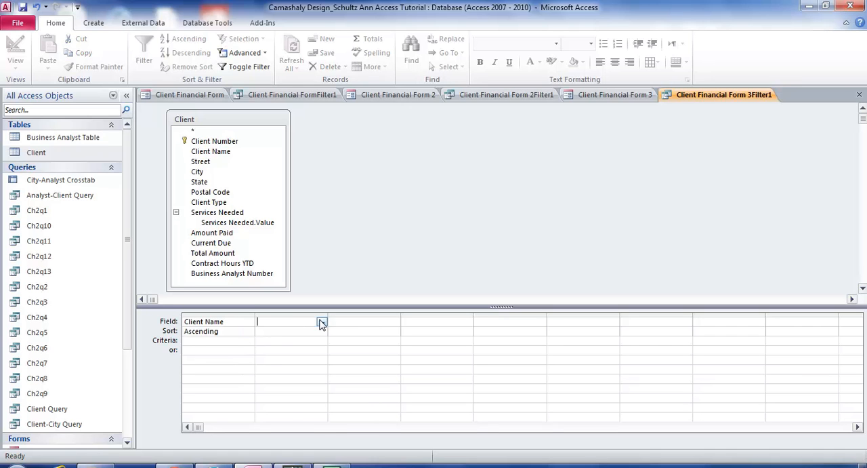
left_click(323, 322)
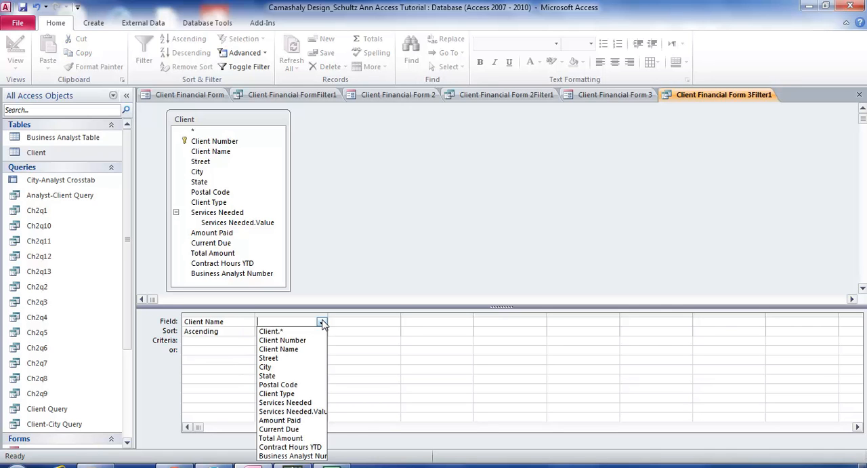
left_click(288, 366)
left_click(284, 340)
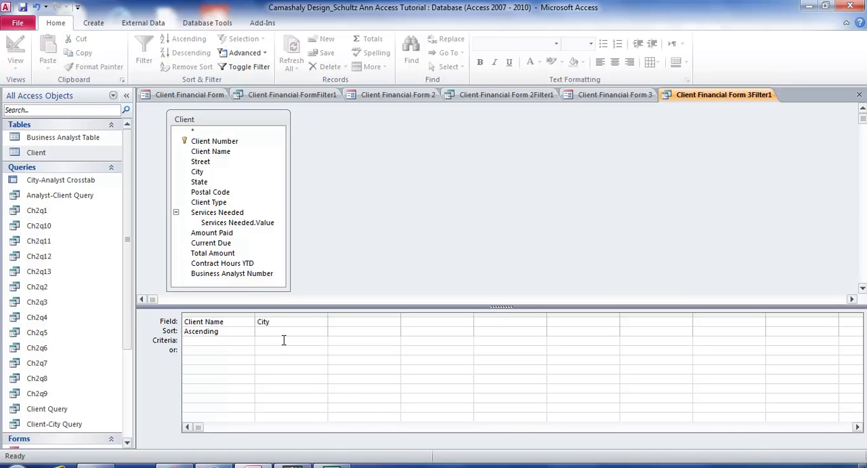
type("Gr*")
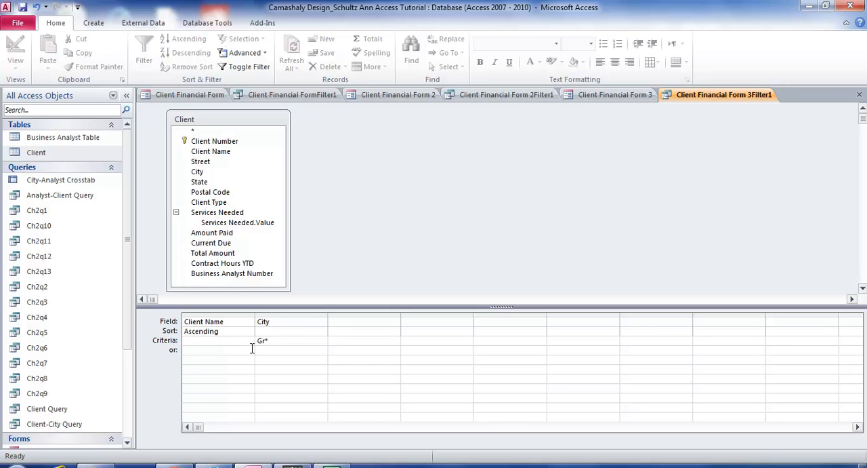
left_click(242, 67)
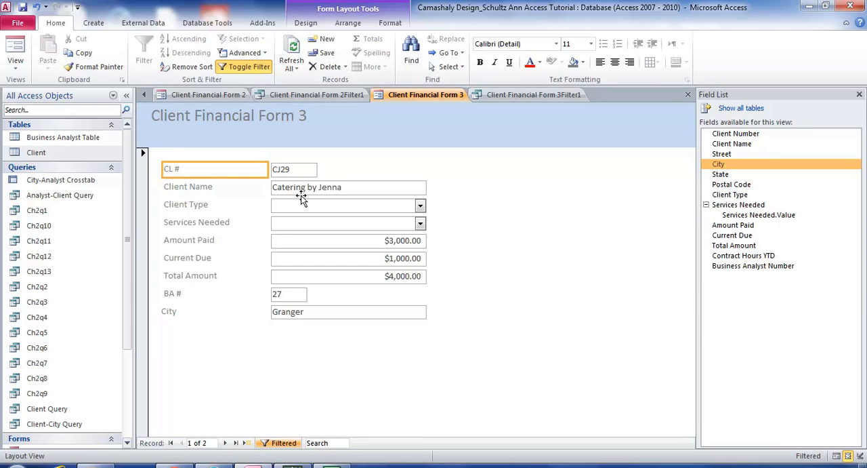
left_click(226, 444)
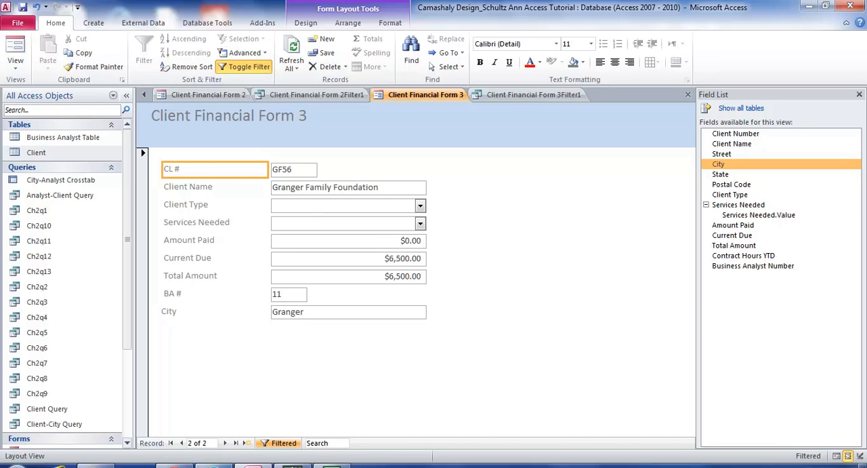